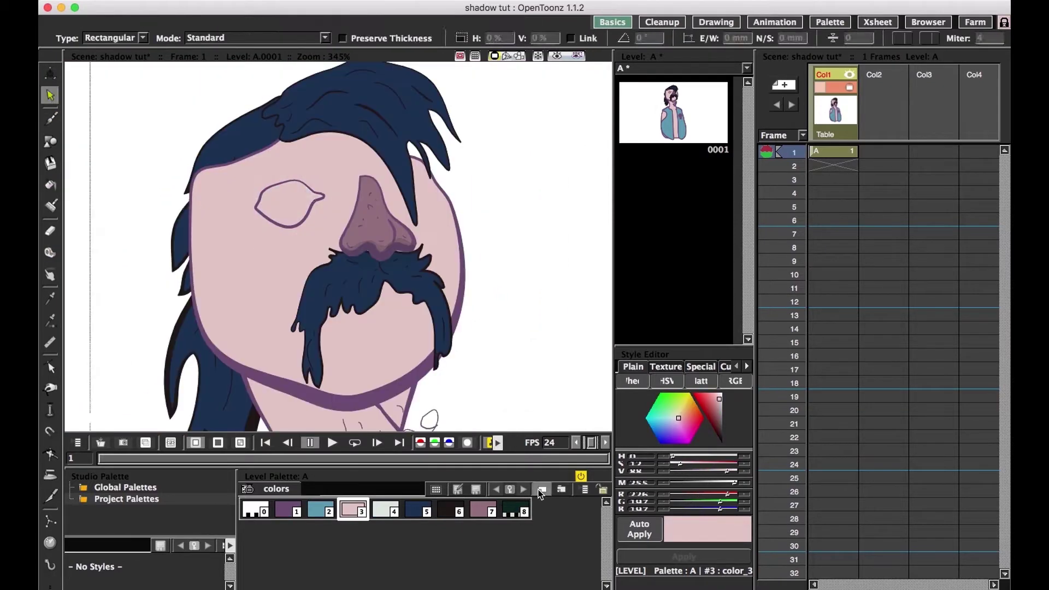
Add a new color style to the character's level palette
left_click(540, 493)
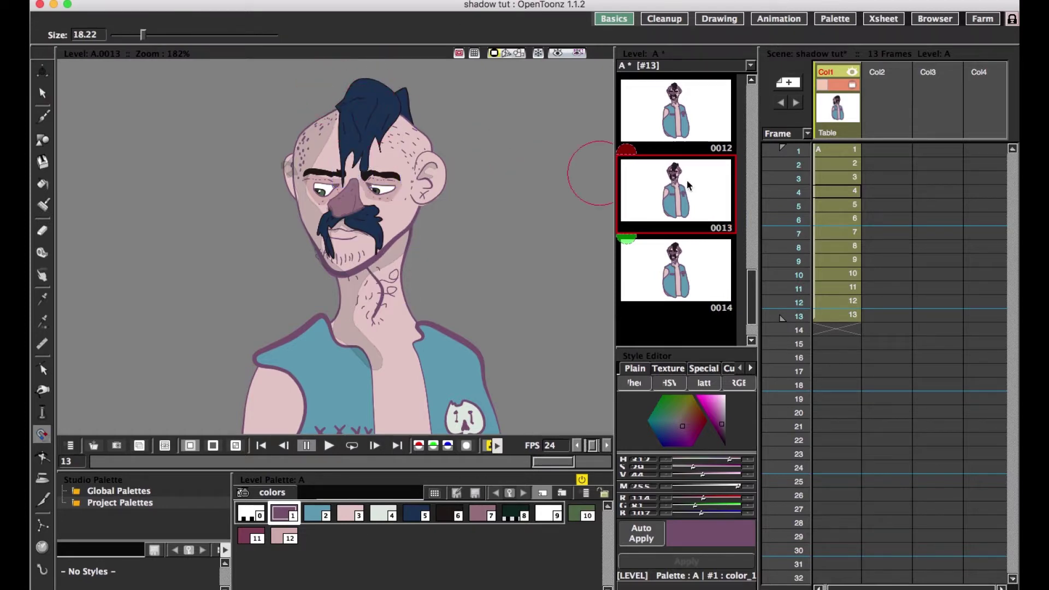
On drawing 0014, fill the patch around the open mouth with skin color style 3
left_click(695, 237)
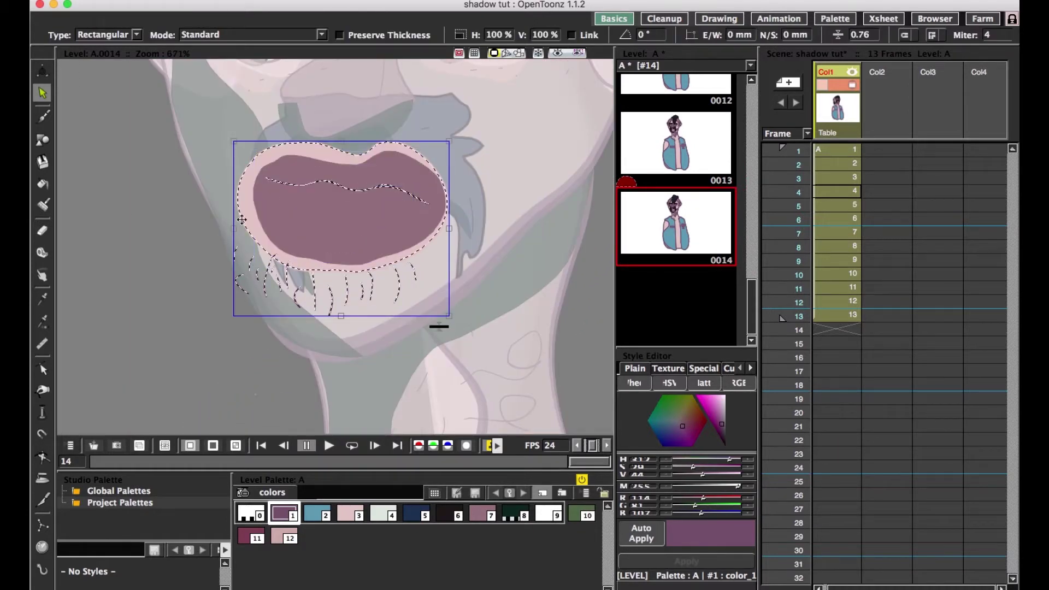
left_click(342, 516)
key("f")
left_click(271, 227)
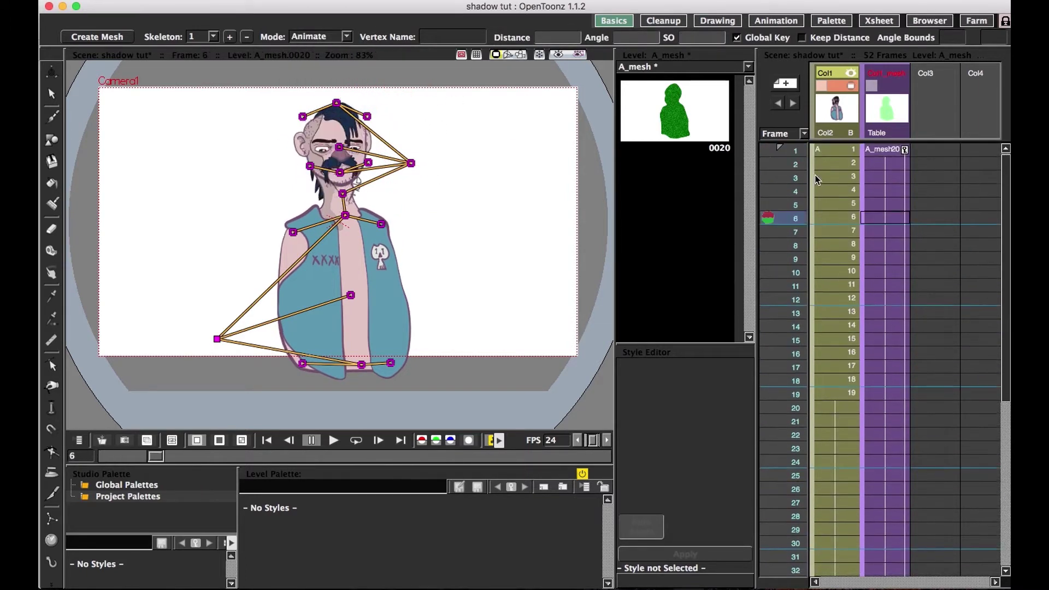
Keyframe head poses of the mesh skeleton along the timeline, starting at frame 7
key("period")
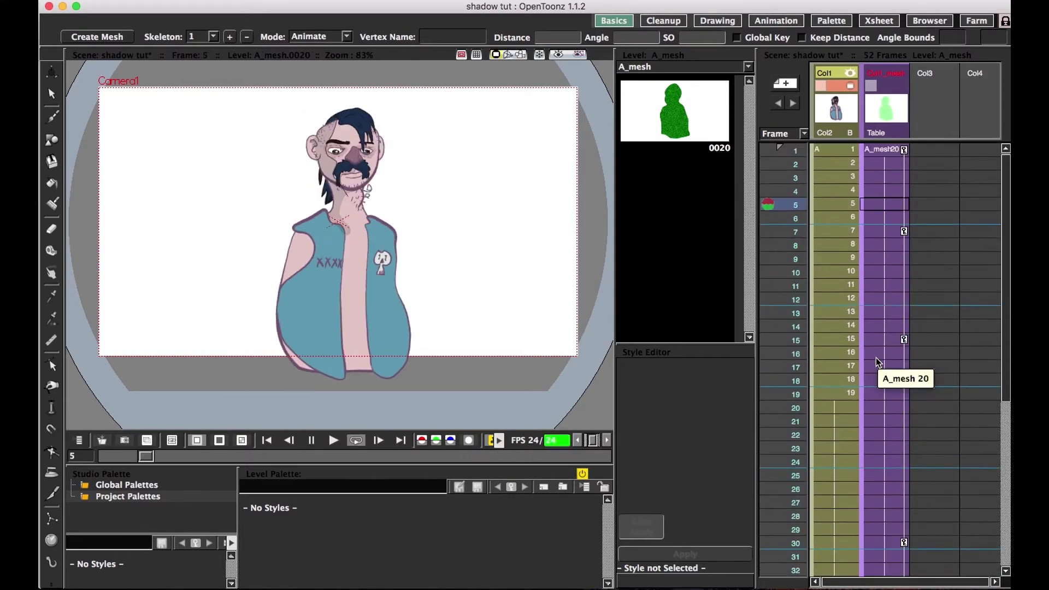
left_click(308, 180)
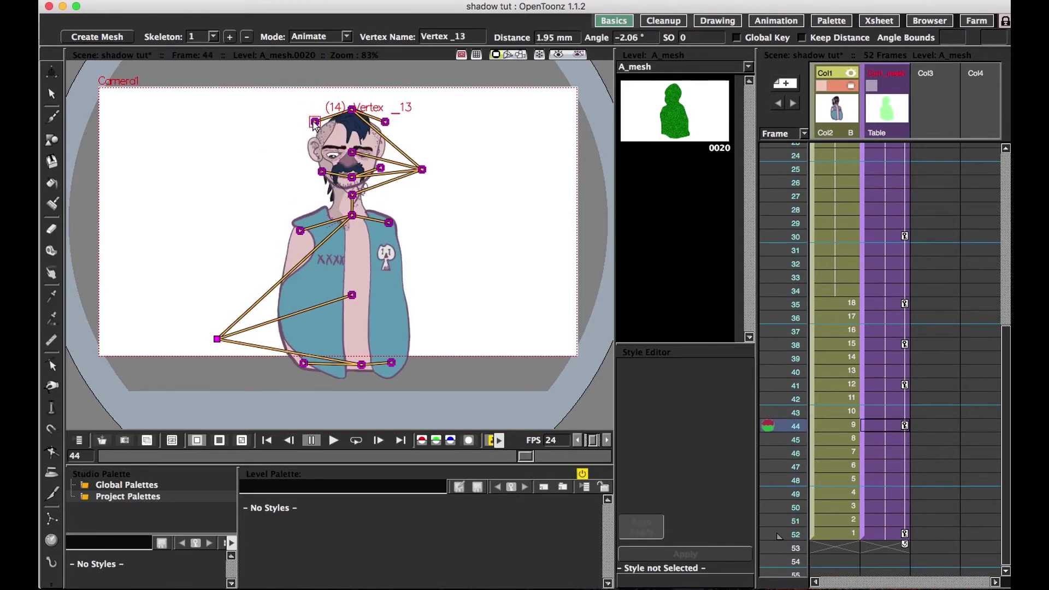
Remove drawings 17, 15 and 13 from Col1's return movement and move the mesh keyframes to frames 34, 36, 38 and 40
left_click(831, 271)
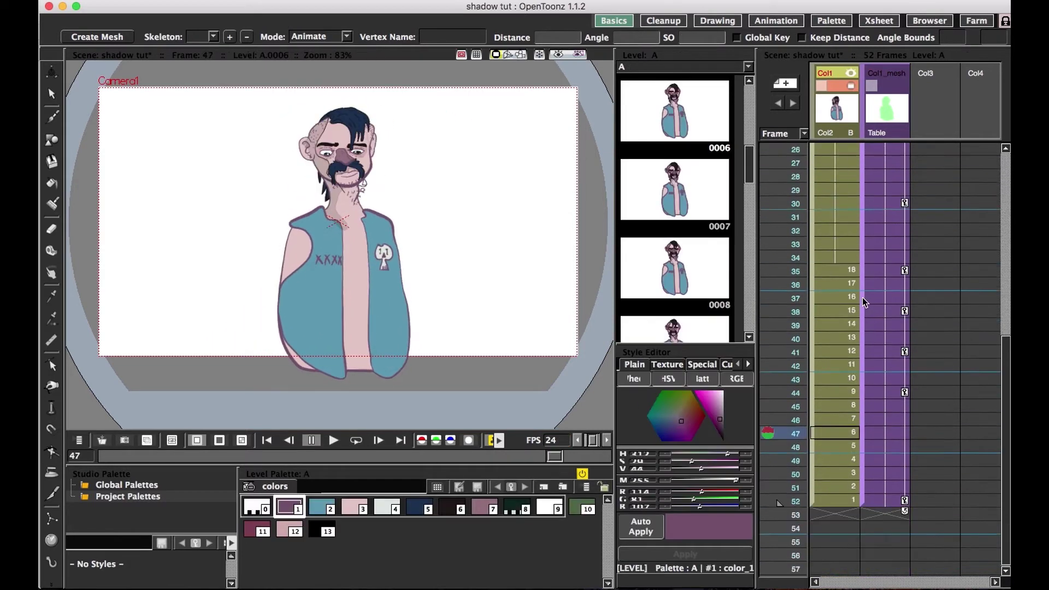
right_click(842, 271)
left_click(820, 95)
left_click(904, 392)
left_click(873, 267)
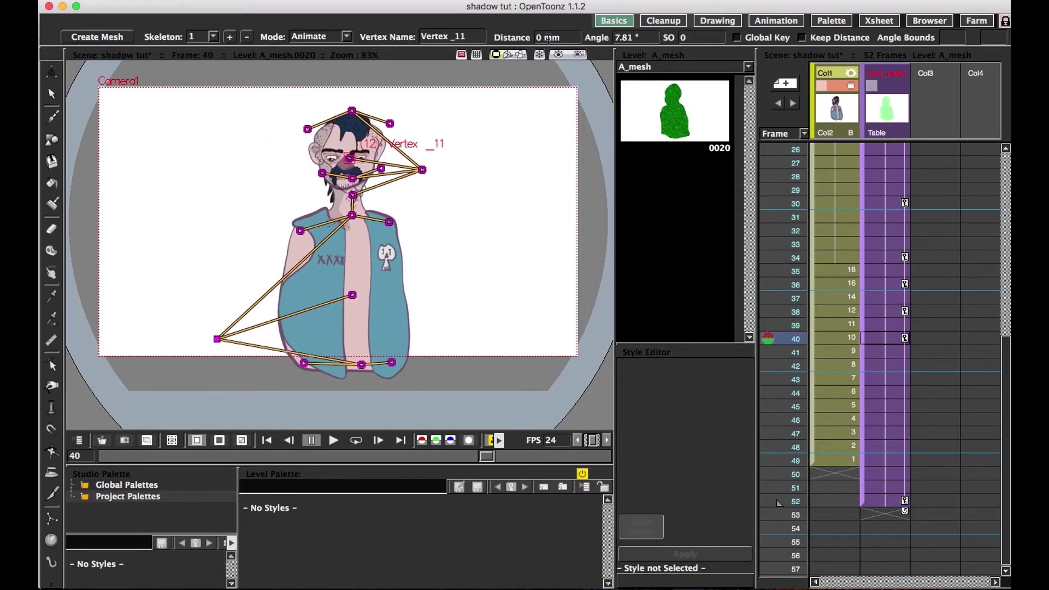
Open the Stage Schematic and link Col1 to the Table instead of the mesh, keeping the floating schematic window clear of the canvas
right_click(154, 227)
left_click(829, 156)
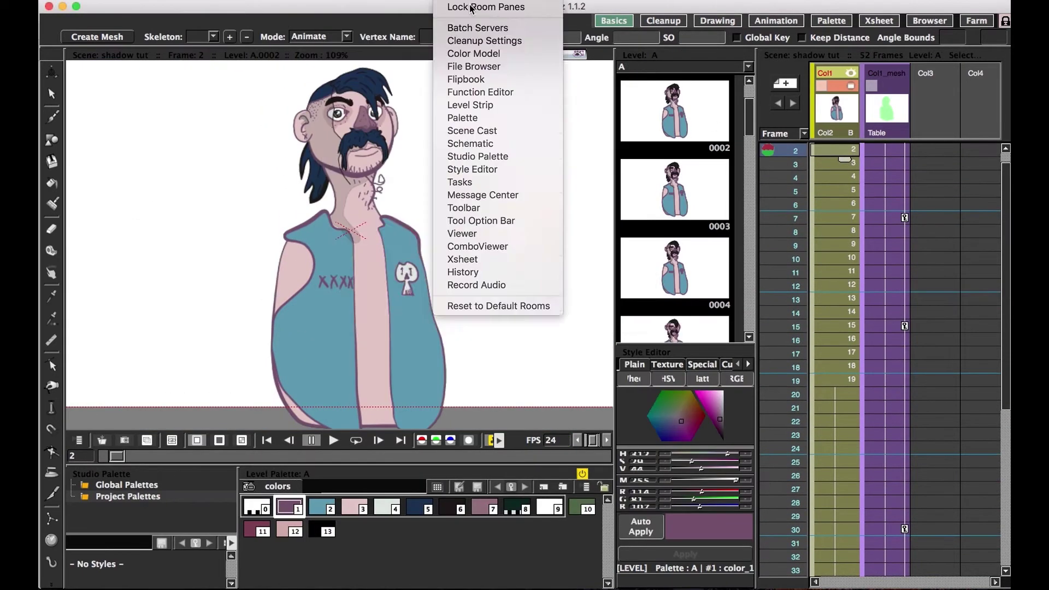
left_click(468, 191)
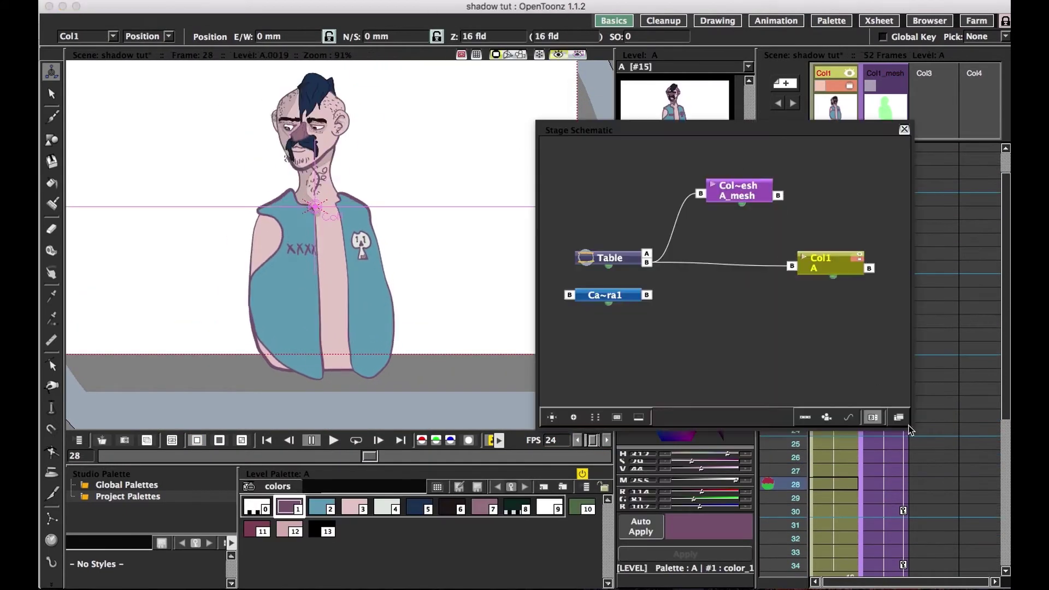
left_click_drag(683, 129, 697, 140)
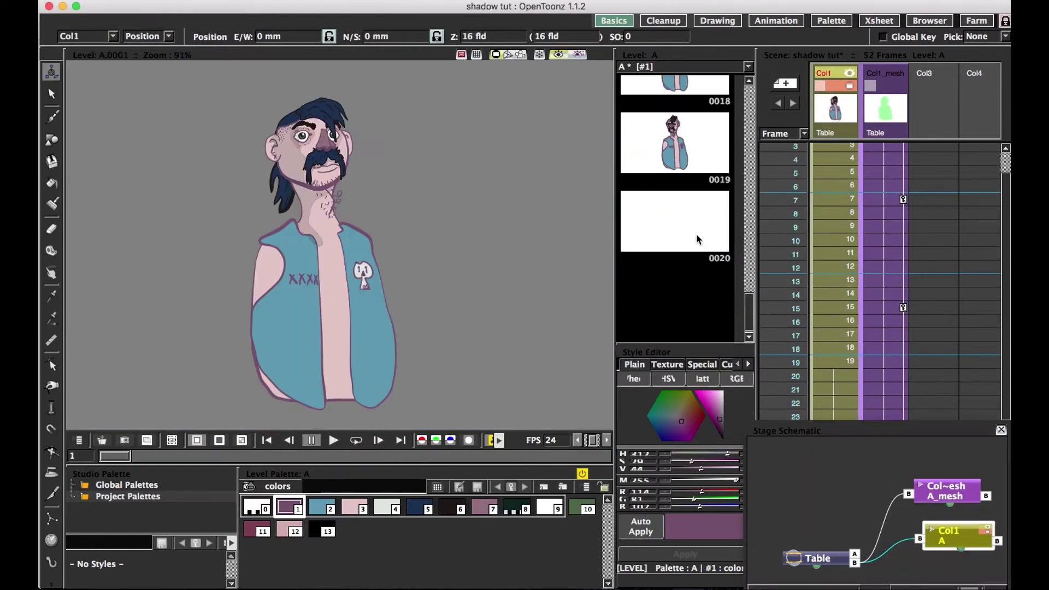
Reshape the outline of the open mouth on drawing 0020 with the Control Point Editor
scroll(683, 219, "up", 1)
left_click(671, 201)
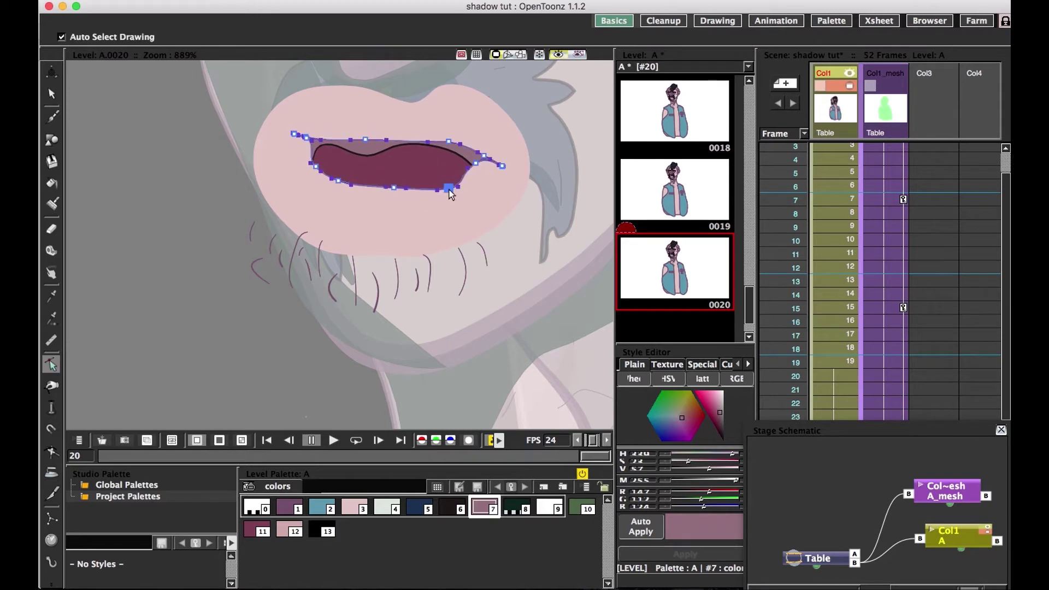
left_click(294, 148)
key("m")
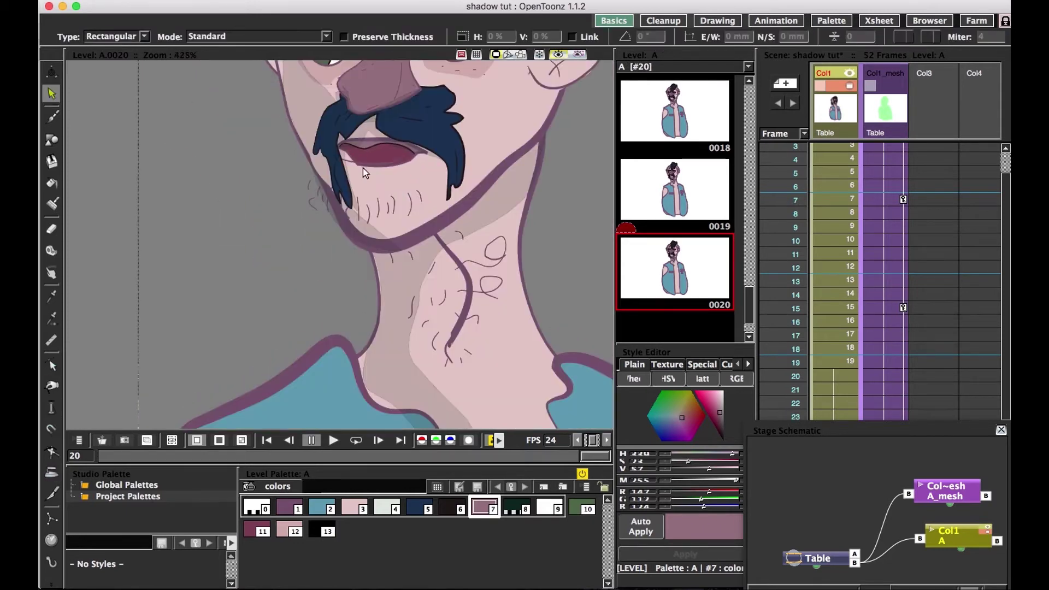
Reposition the lower lip line beneath the mouth on drawing 0020
left_click(362, 168)
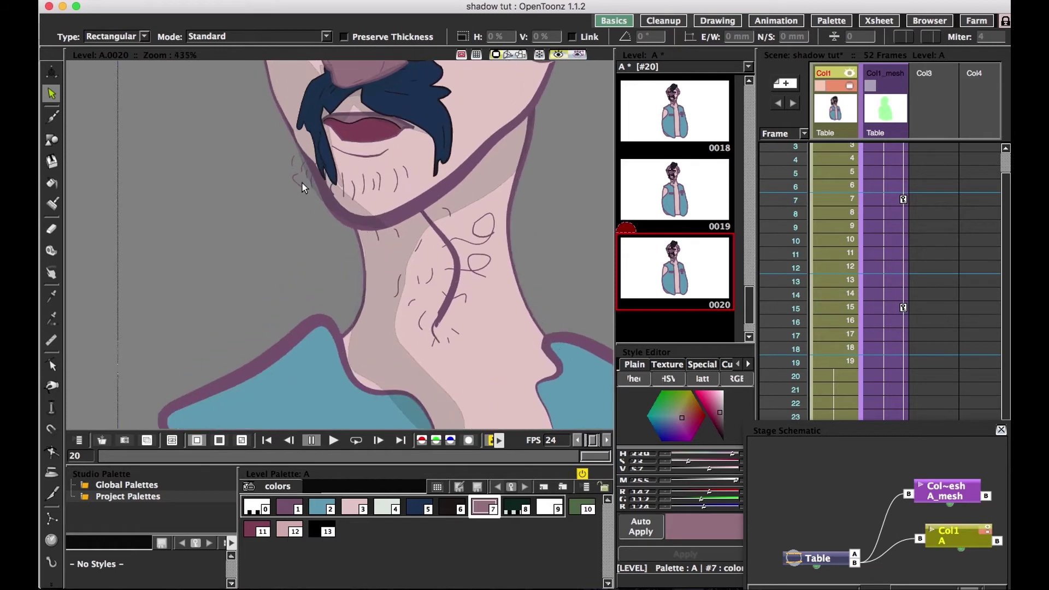
key("m")
Go back to drawing 0021 and fill the lower lip area of the mouth with skin color style 3
scroll(290, 191, "down", 4)
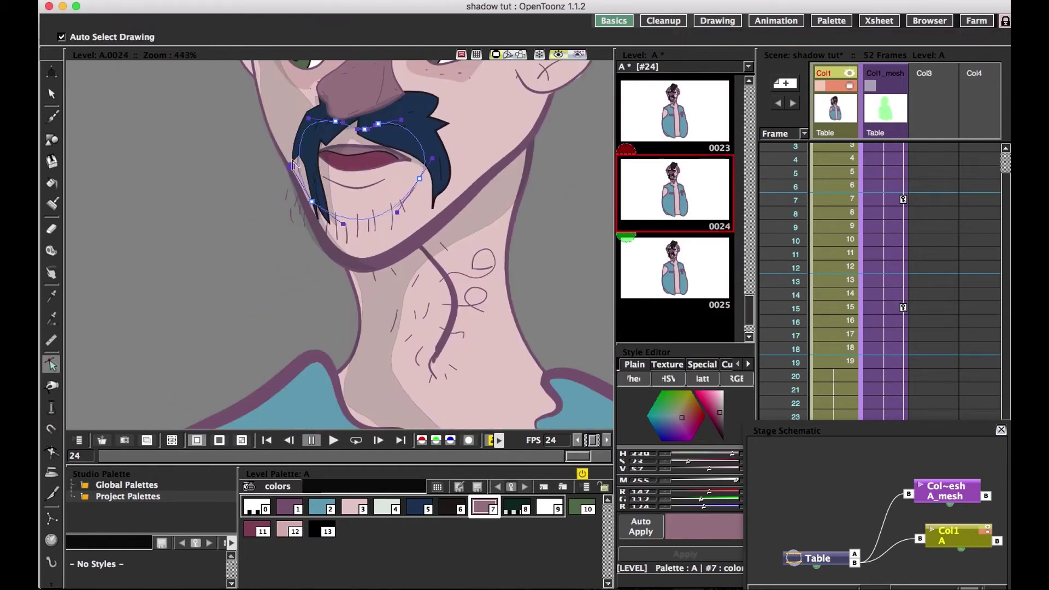
key("comma")
key("comma")
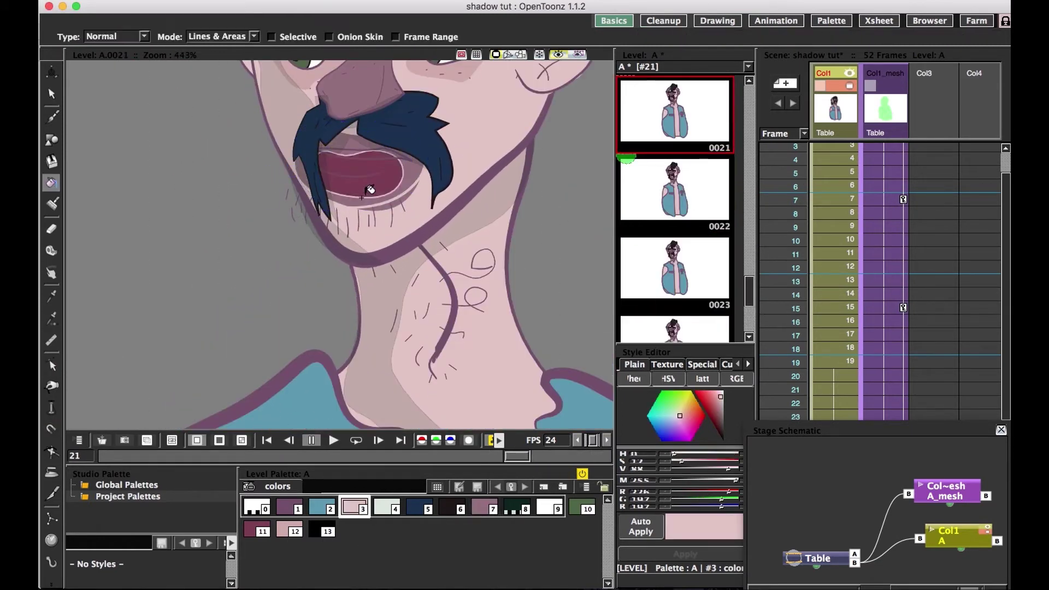
left_click(369, 190)
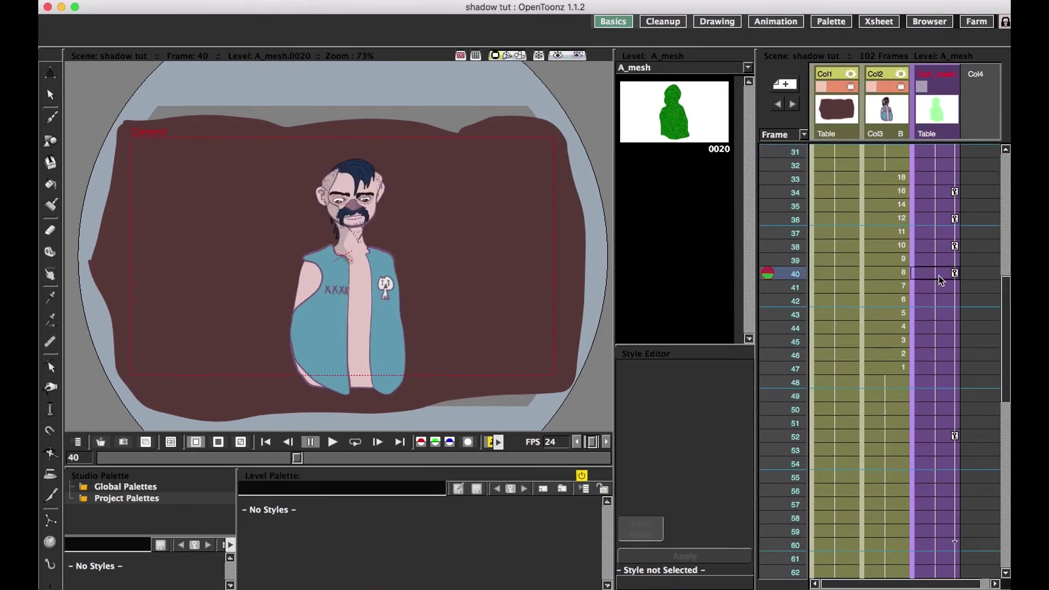
Refine the mesh skeleton's head and shoulder poses around frames 33 to 40 with the Plastic tool, playing back the animation to check
key("k")
key("space")
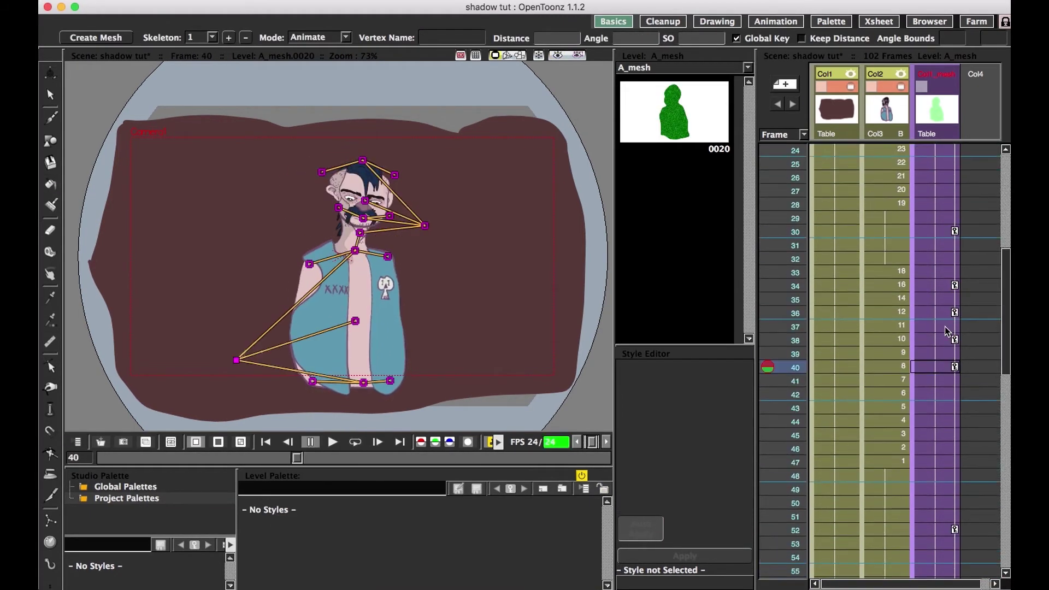
key("space")
left_click(919, 270)
left_click(369, 257)
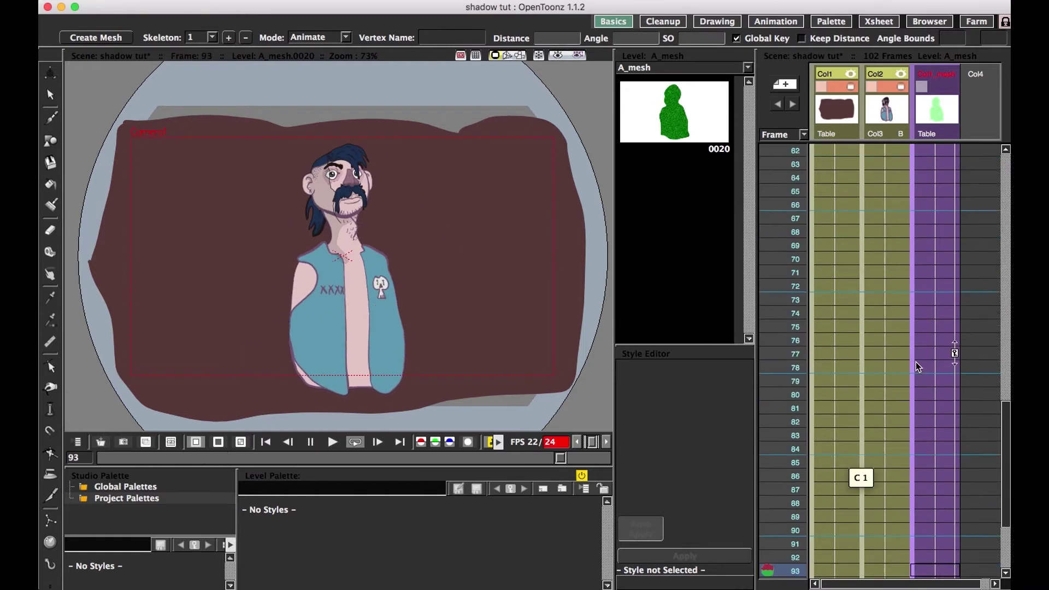
left_click(366, 183)
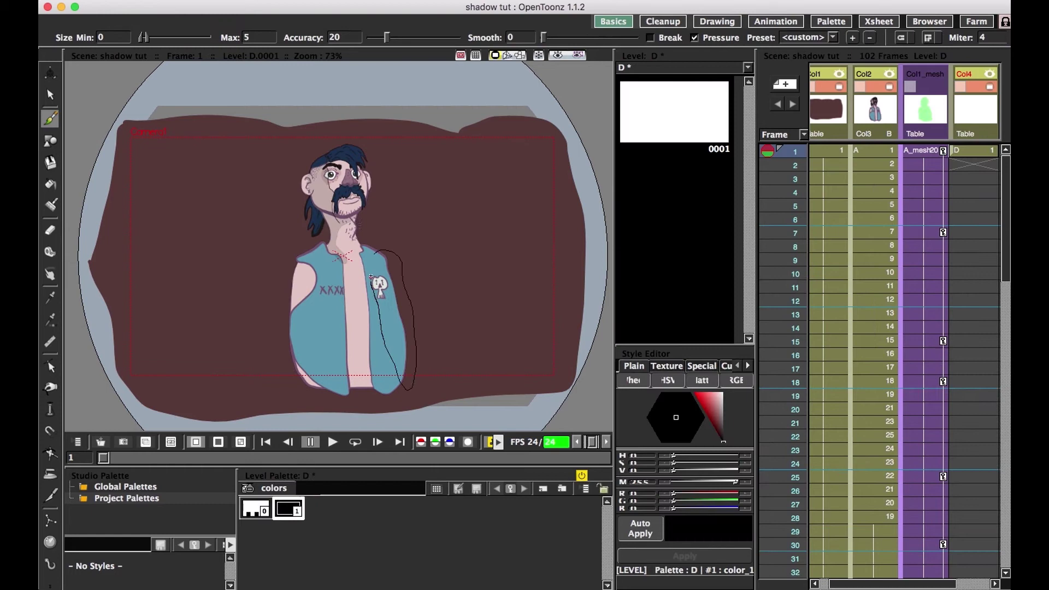
Close the arm outline on level D, fill it with the skin color and select the shape
key("t")
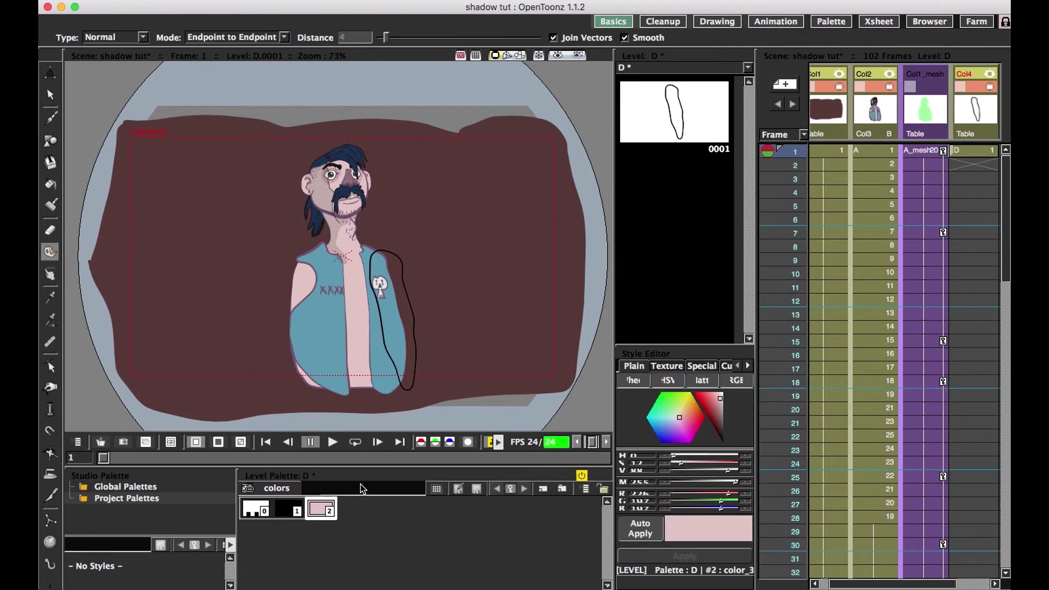
left_click(403, 344)
key("s")
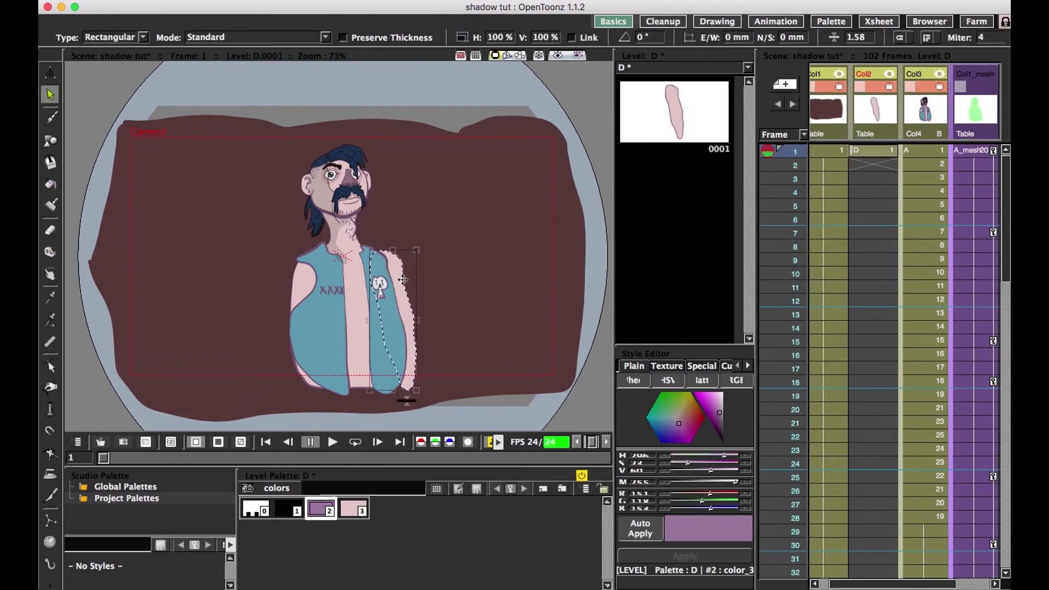
Link the arm column Col2 to the mesh column in the Stage Schematic, attaching it through the shoulder vertex's port 7
scroll(901, 328, "down", 15)
key("a")
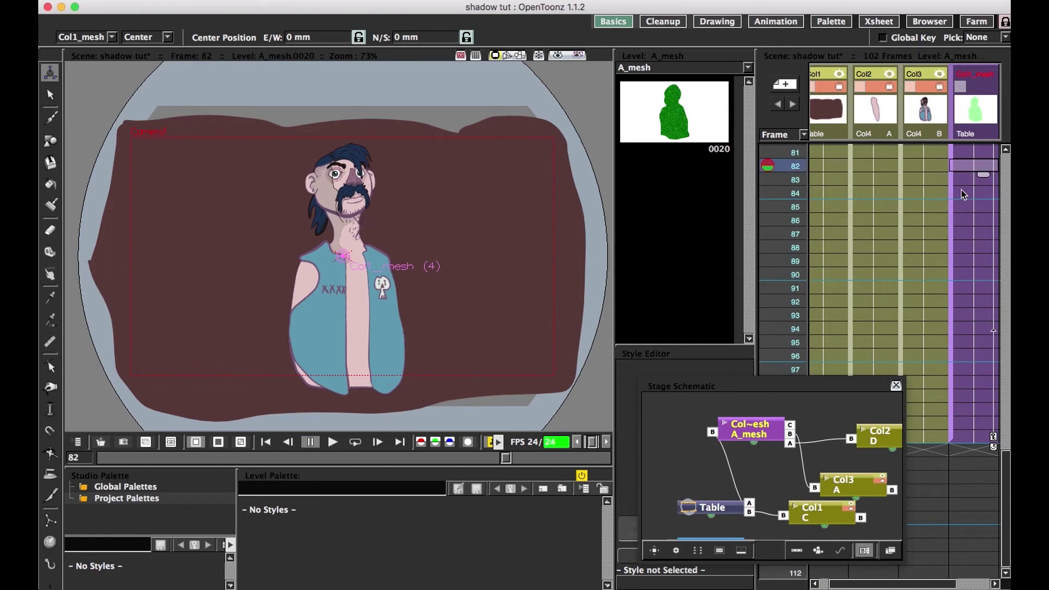
key("k")
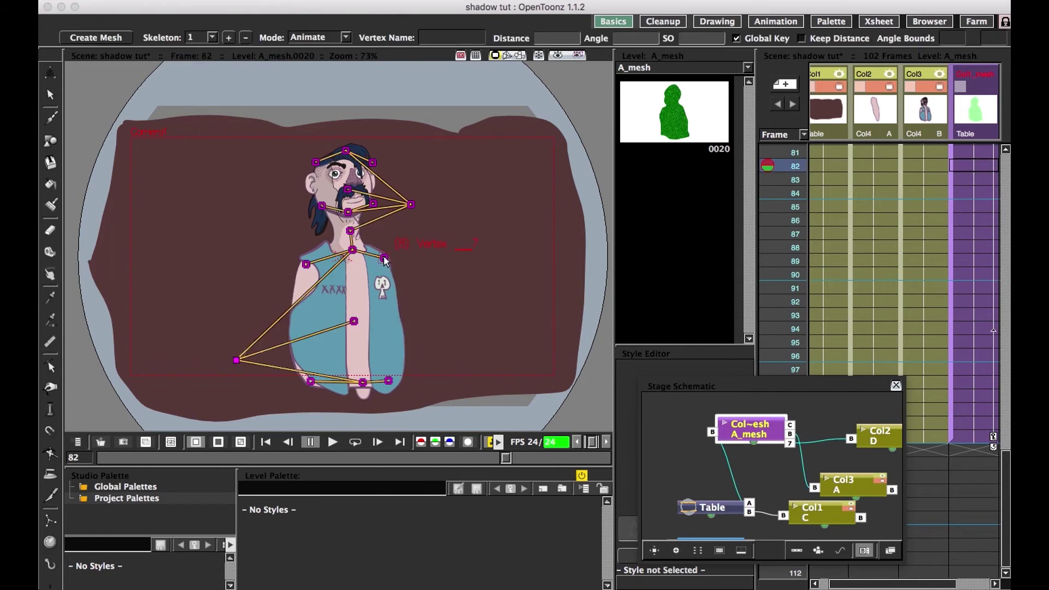
key("a")
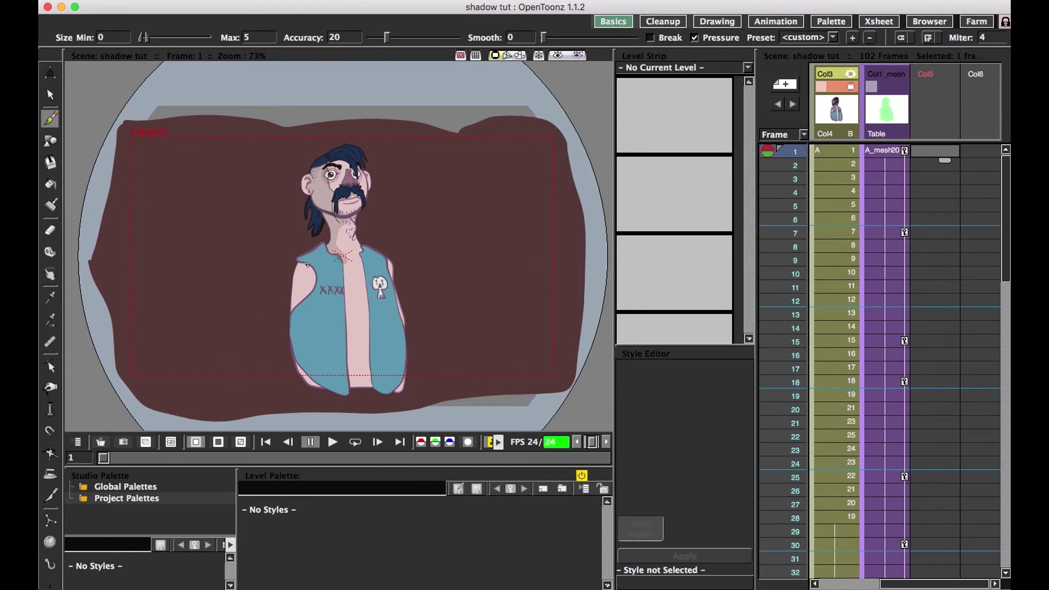
Draw the second arm over the other shoulder on frame 1 of Col5, close its outline and fill it with skin color style 3
mouse_move(307, 265)
left_mouse_down()
mouse_move(279, 304)
mouse_move(282, 378)
left_mouse_up()
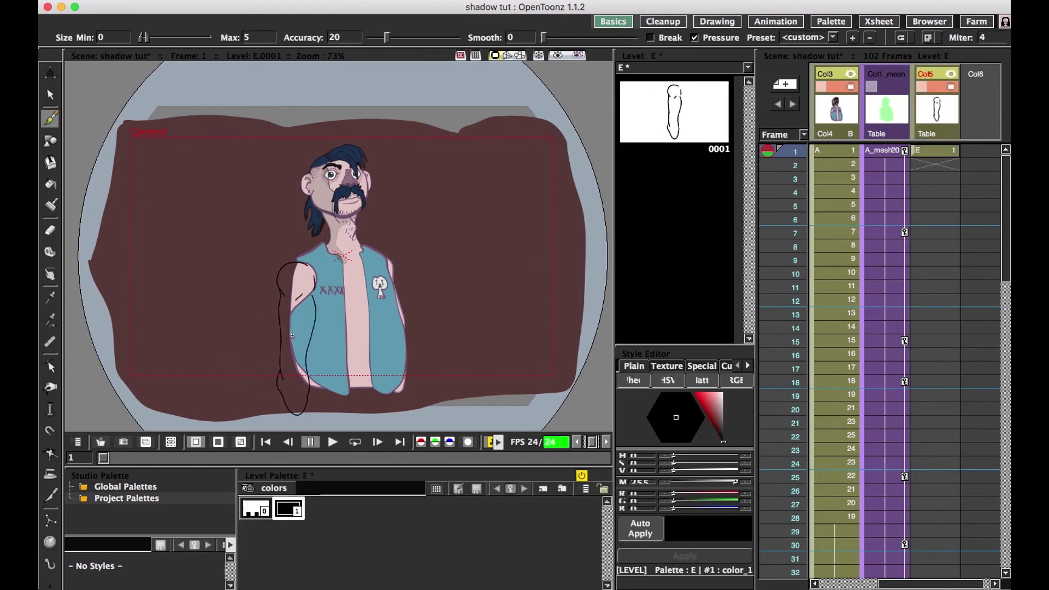
key("t")
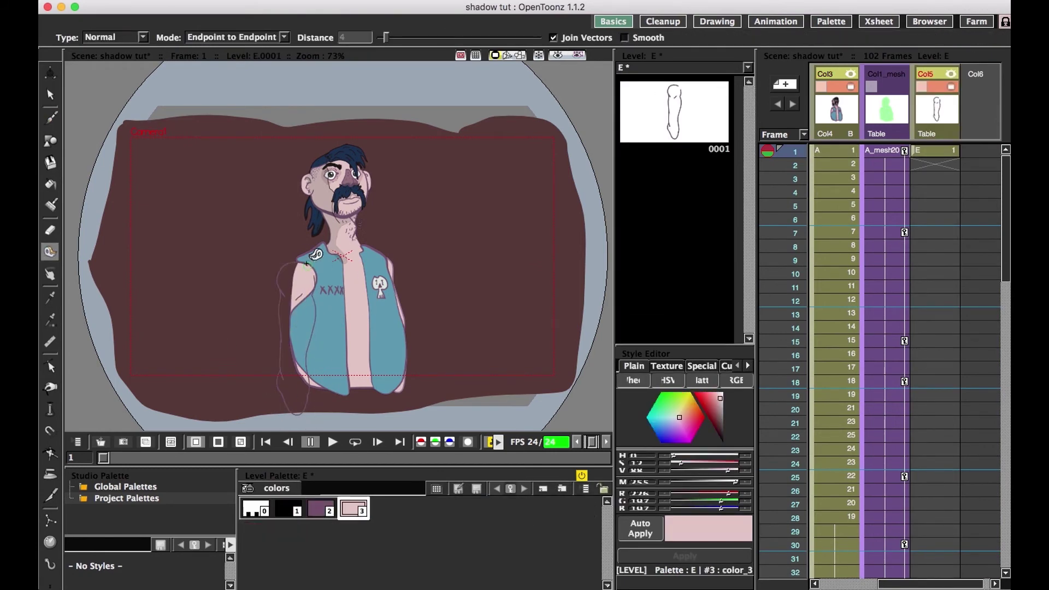
key("f")
left_click(301, 272)
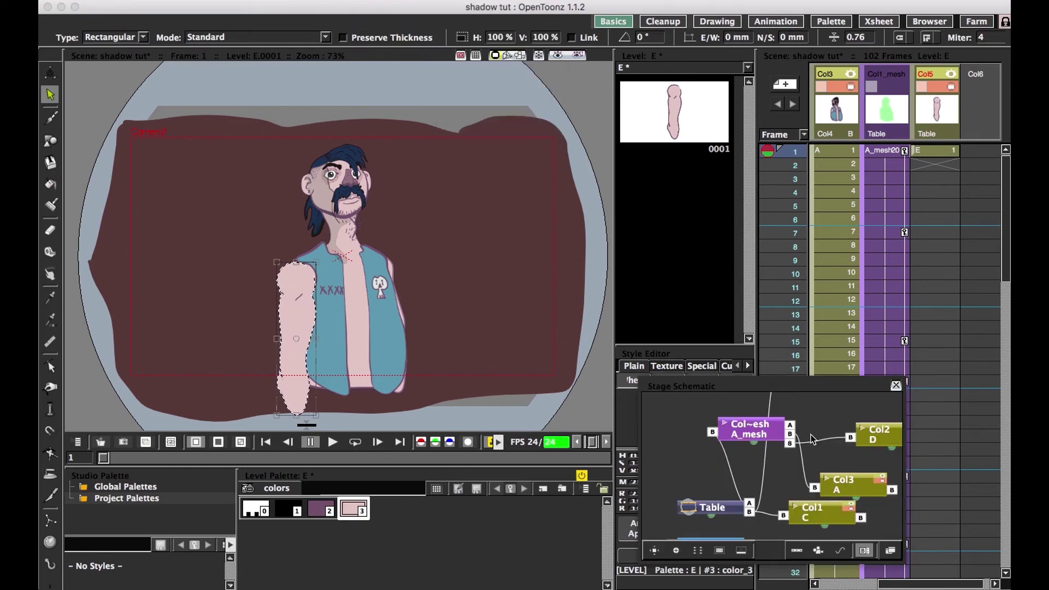